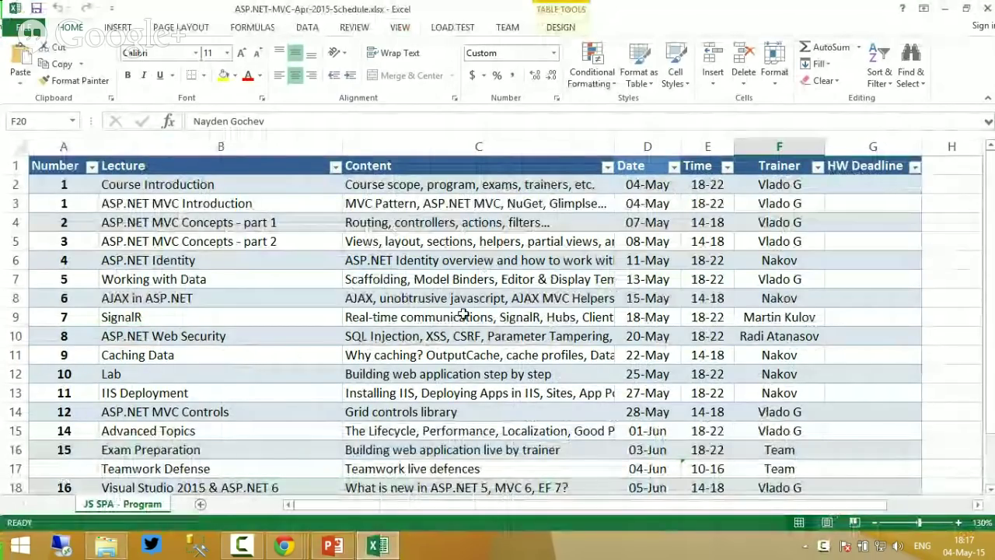
- Review the course schedule down to the closing Java - Spring MVC seminar row, selecting that row's details
scroll(178, 256, "down", 2)
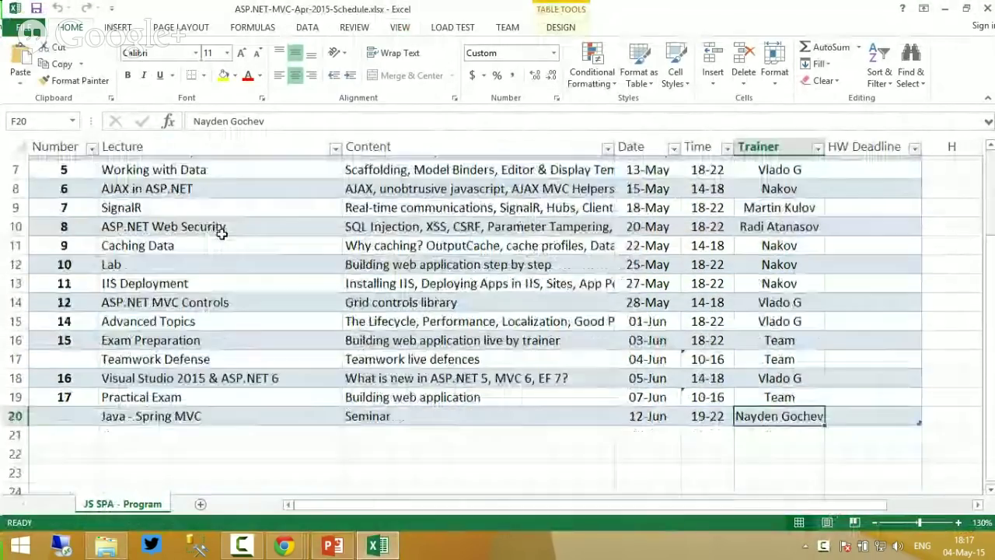
scroll(257, 284, "up", 1)
left_click_drag(142, 469, 767, 468)
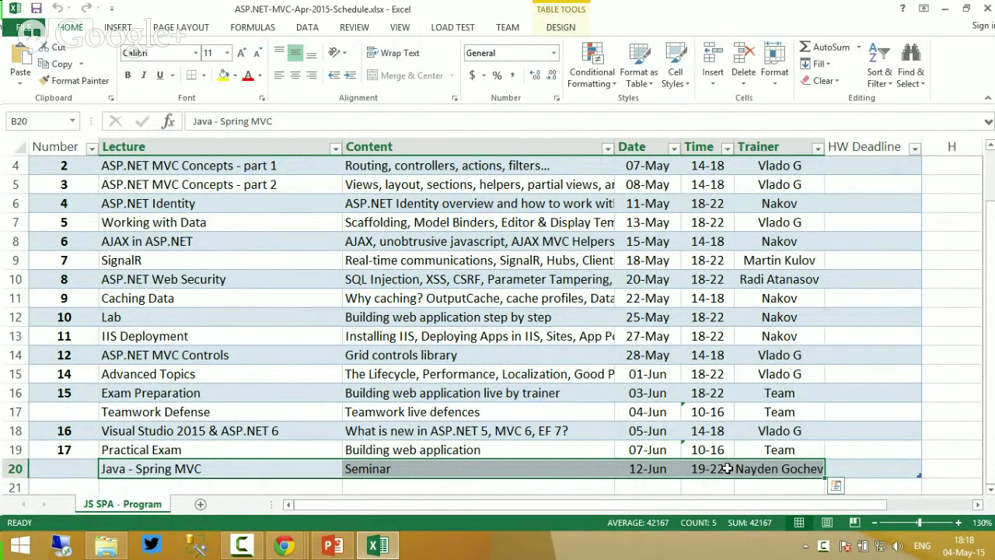
left_click(772, 468)
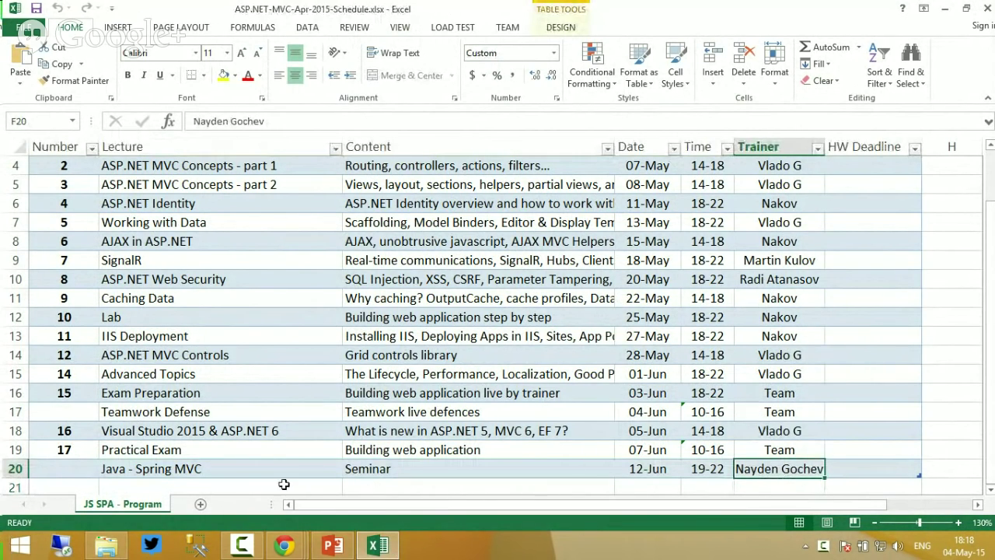
left_click_drag(264, 469, 349, 469)
left_click(366, 468)
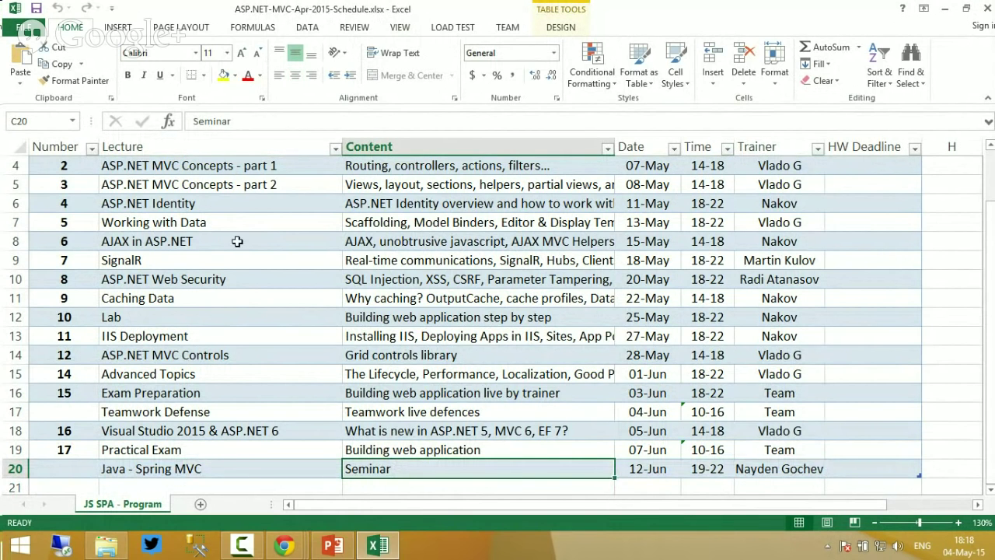
scroll(237, 241, "up", 1)
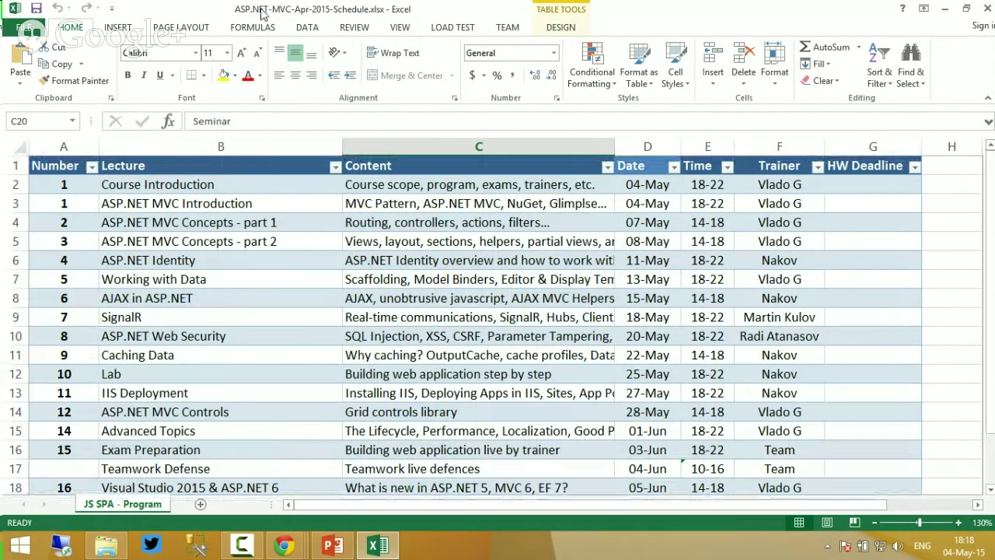
- Close the schedule workbook and open the ASP.NET MVC teamwork assignment document at its General Requirements section
left_click(983, 8)
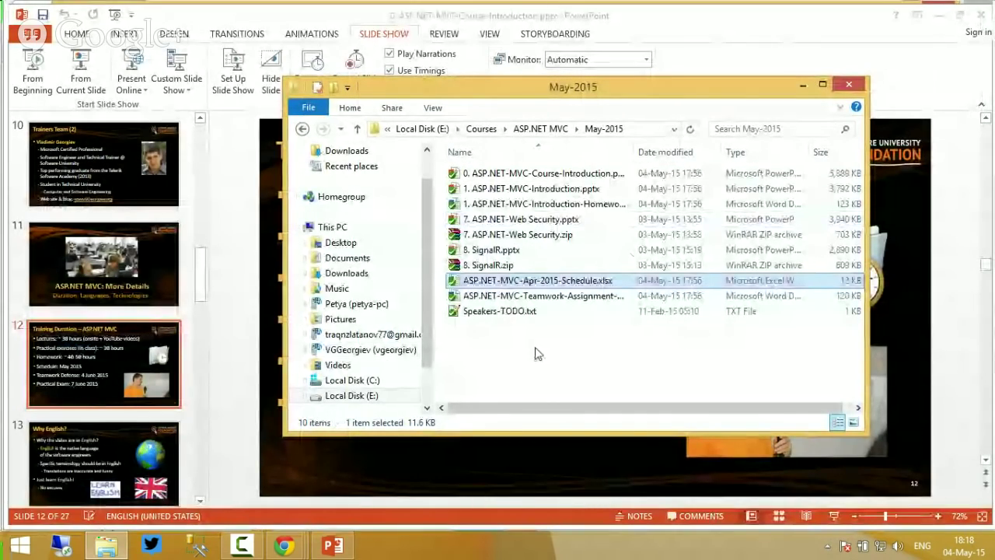
double_click(596, 300)
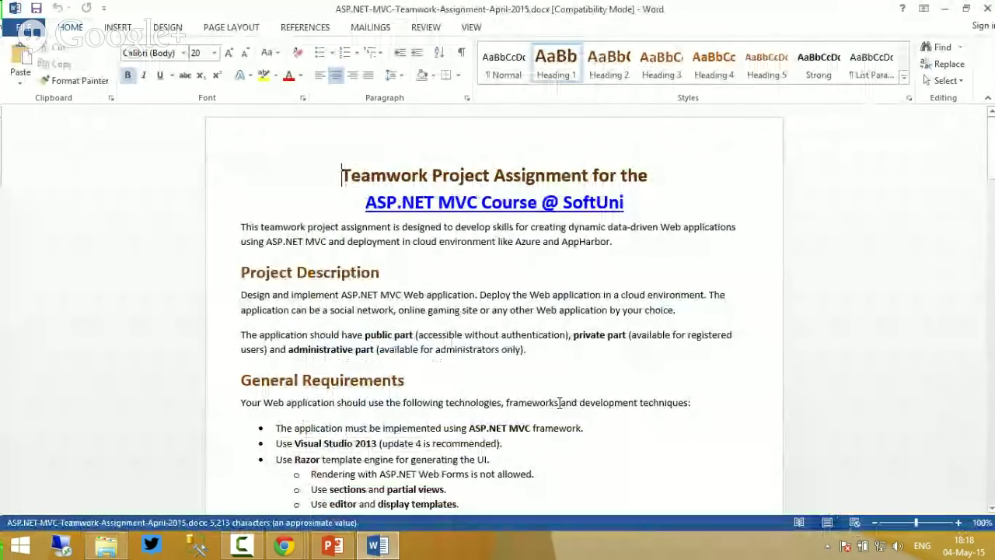
scroll(517, 235, "down", 3)
scroll(517, 235, "down", 2)
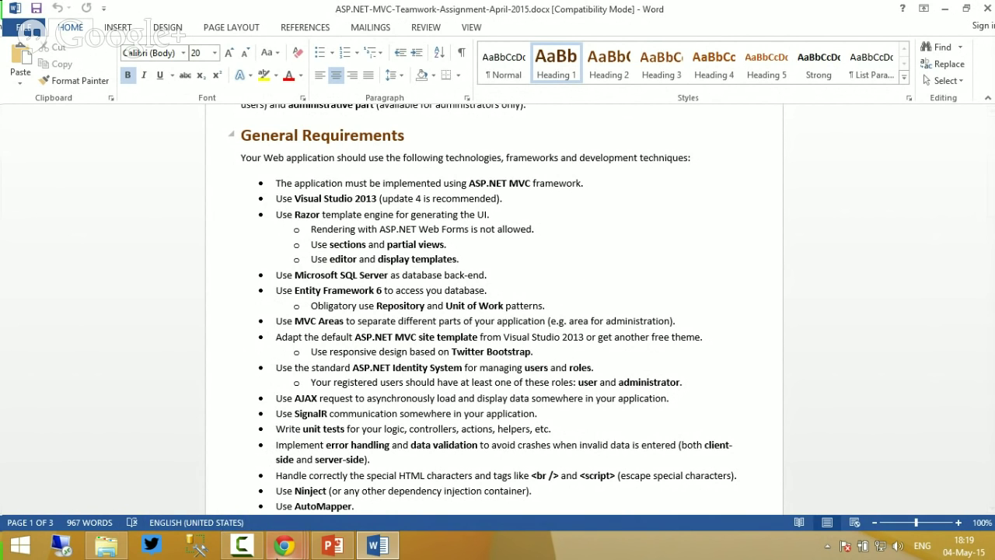
- Switch to Chrome and look over the forum thread announcing the ASP.NET MVC course and live stream
left_click(284, 546)
left_click(147, 438)
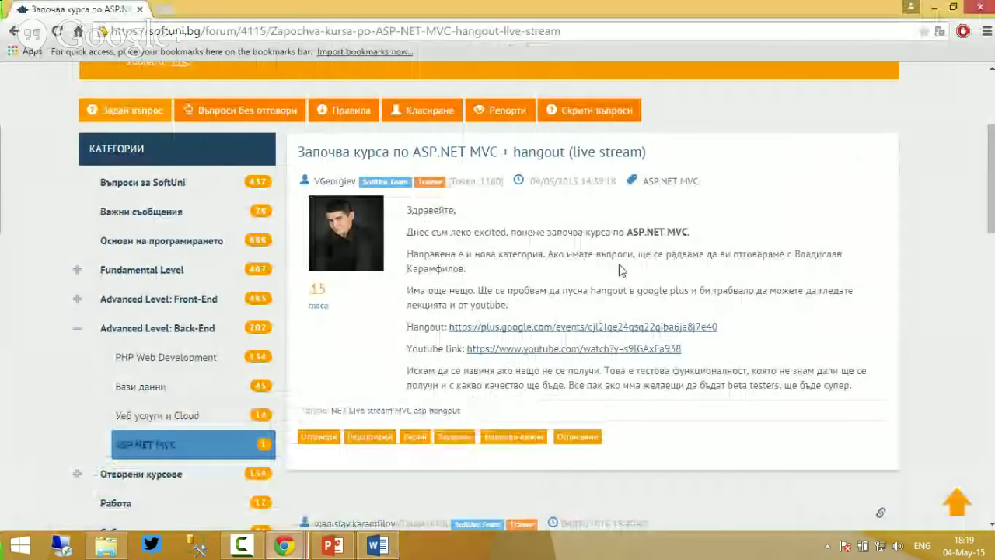
scroll(614, 259, "down", 5)
scroll(614, 259, "up", 10)
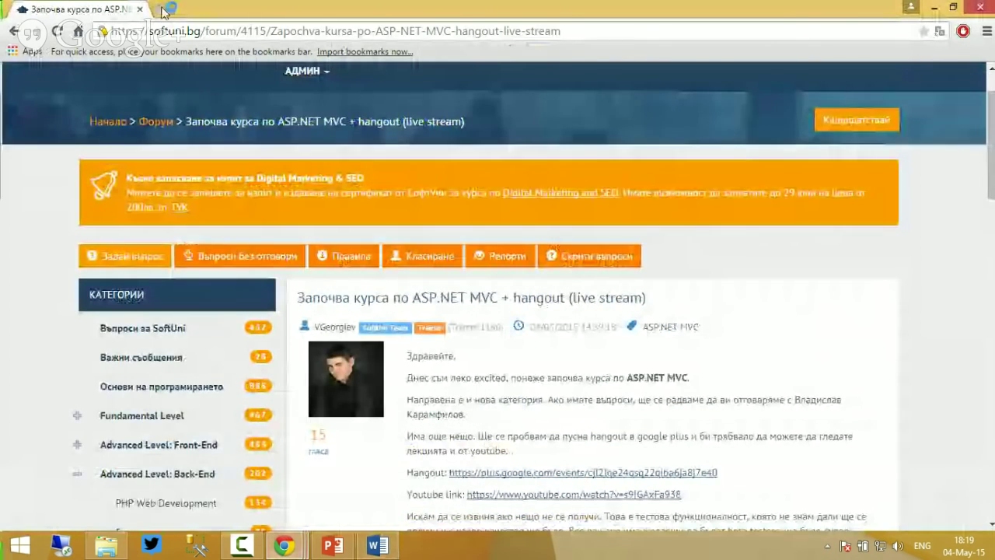
- Open Google Drive in a new browser tab
key("ctrl+t")
type("drive")
key("Return")
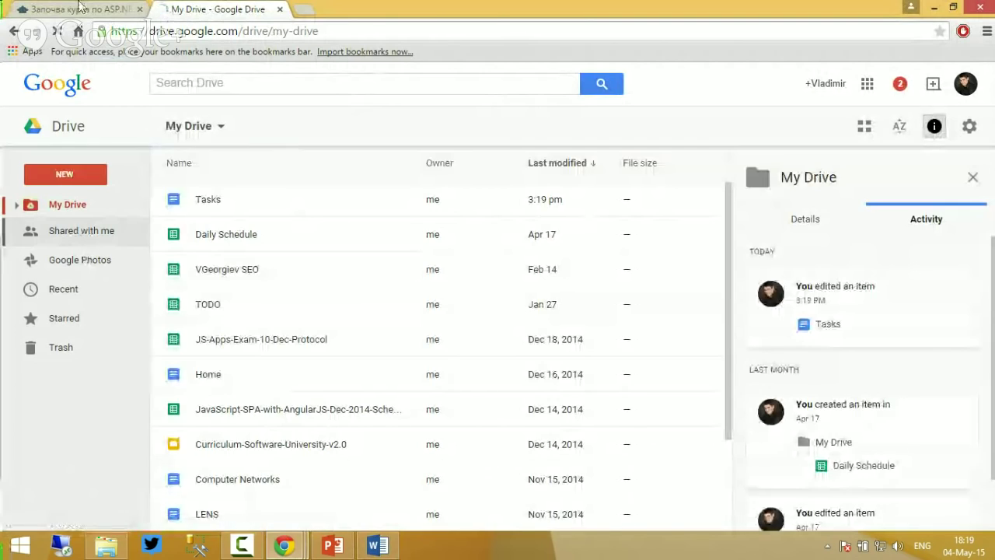
- Return to the SoftUni forum tab and open the ASP.NET MVC May 2015 course page from the active trainings
left_click(99, 17)
scroll(526, 173, "down", 1)
scroll(477, 127, "up", 2)
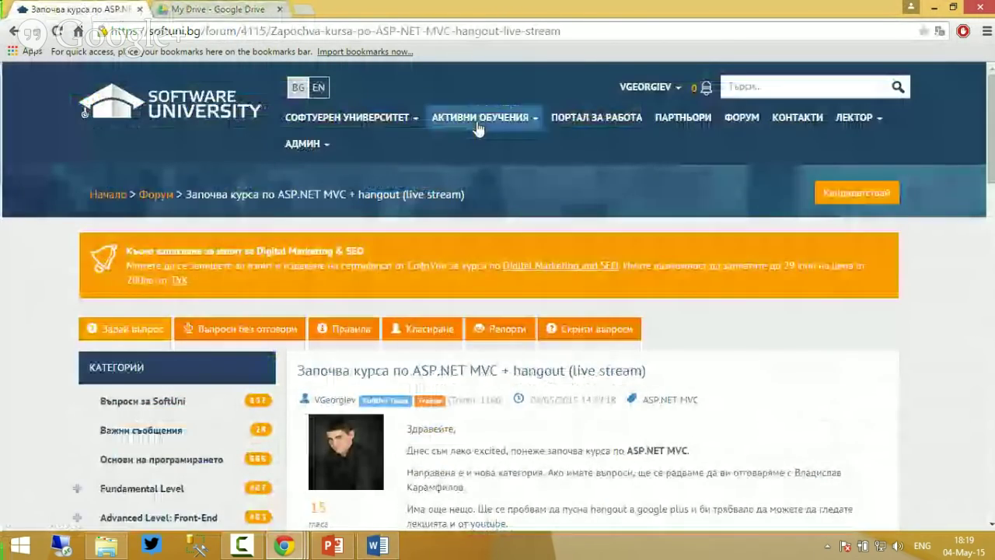
mouse_move(490, 145)
left_click(463, 361)
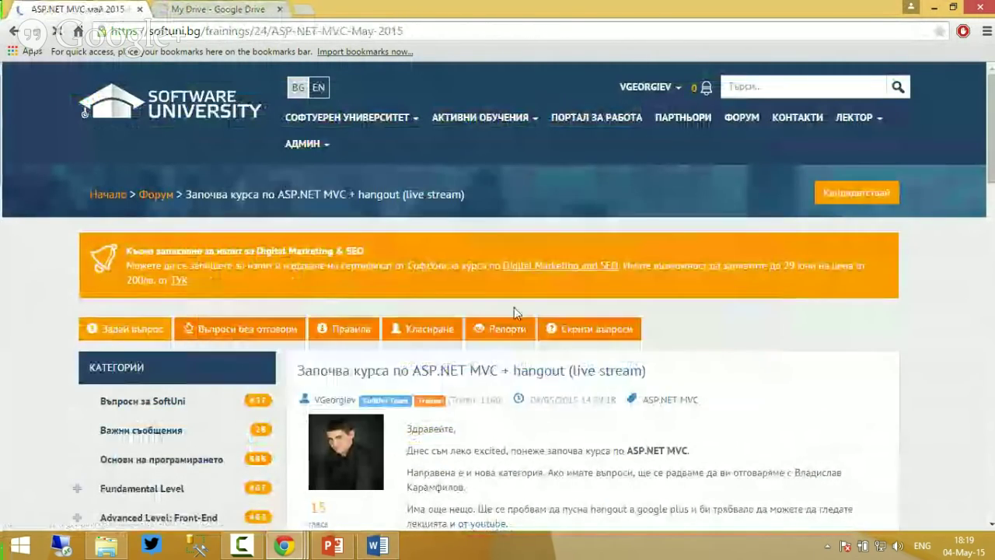
- Examine the course page's table of topics and materials, highlighting the course program and official website links
scroll(493, 233, "down", 3)
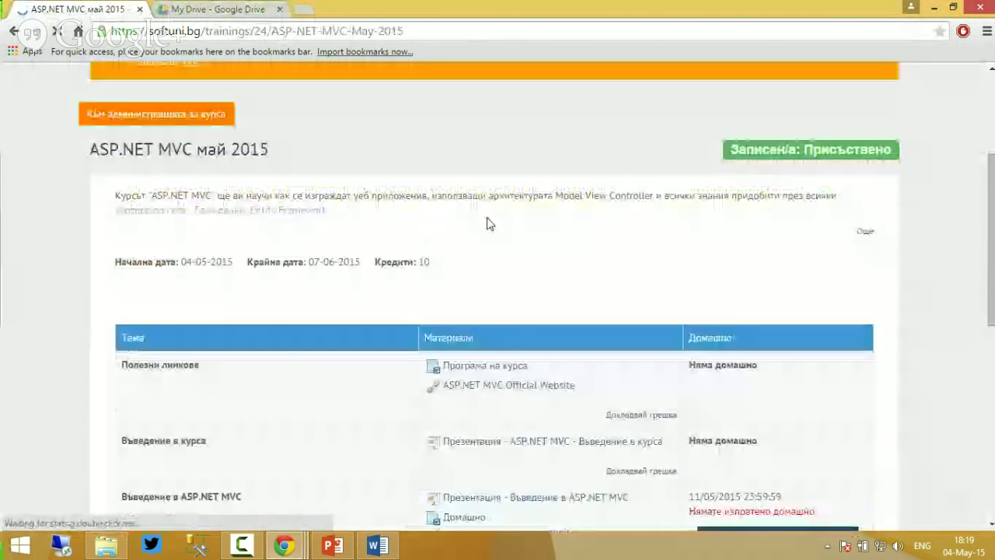
scroll(548, 214, "down", 1)
left_click_drag(537, 221, 347, 233)
left_click(358, 235)
left_click_drag(575, 241, 296, 259)
scroll(296, 254, "down", 1)
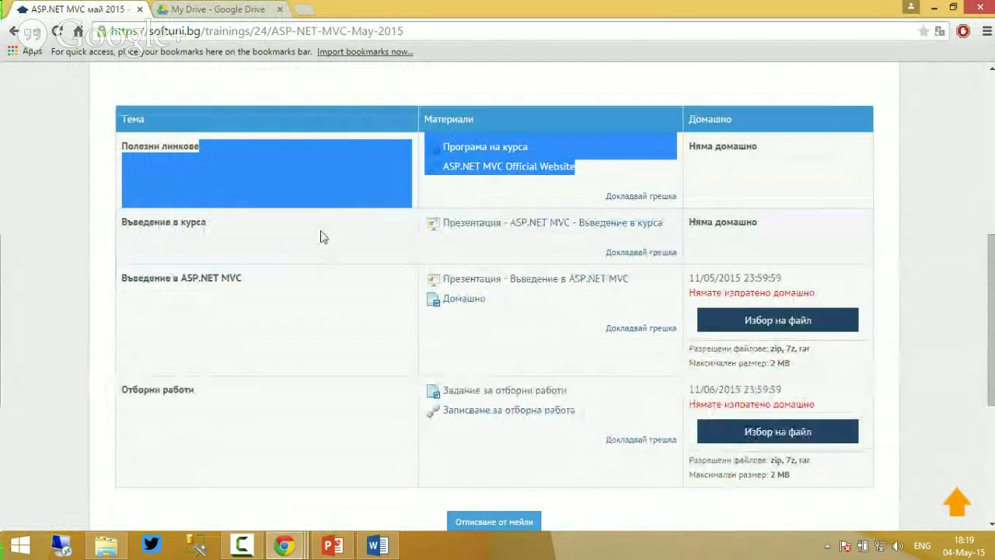
left_click(321, 231)
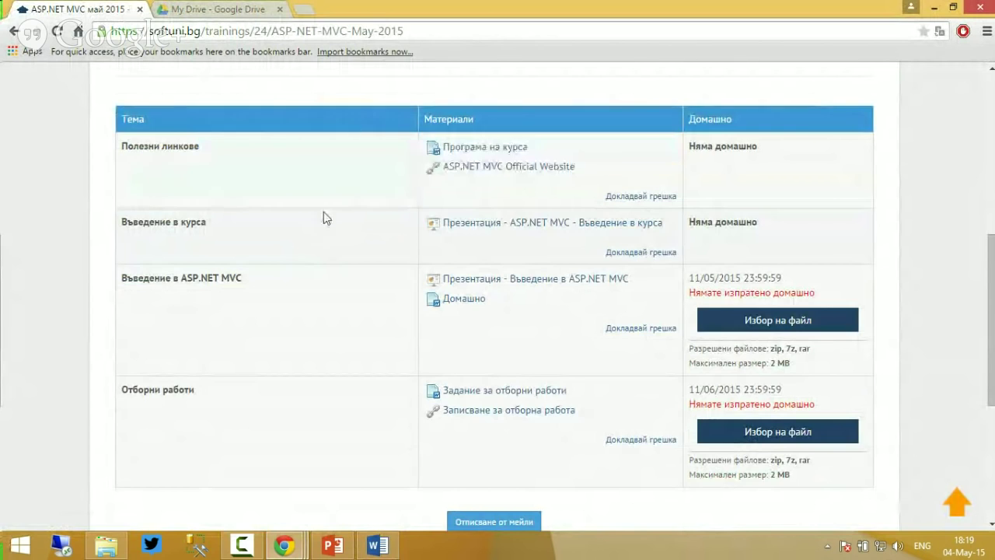
- Open the team sign-up link "Записване за отборна работа" from the course page's teamwork section
scroll(330, 207, "down", 1)
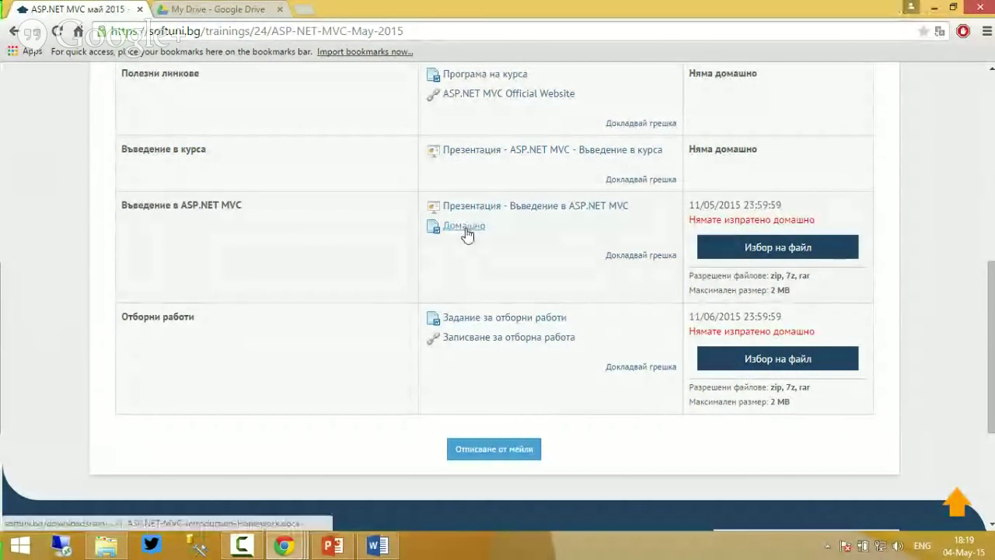
scroll(527, 249, "down", 1)
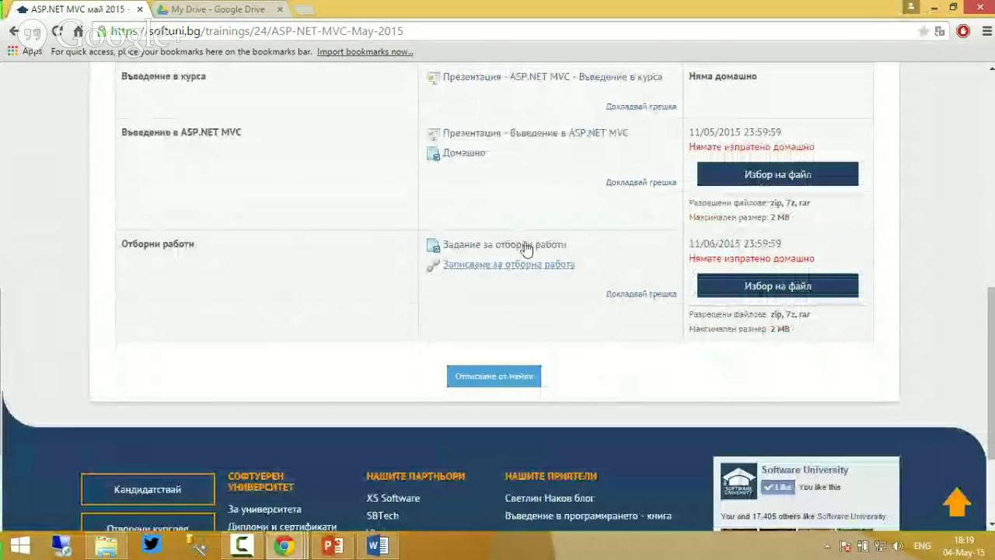
left_click(483, 266)
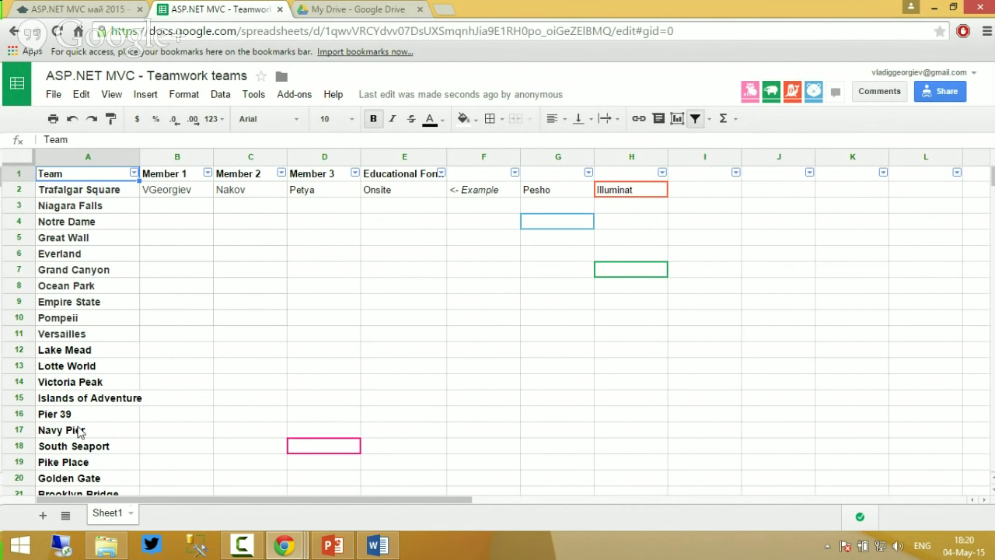
- Enter sample names for Member 1, Member 2 and Member 3 in the Great Wall team row
left_click(179, 237)
type("Pesho")
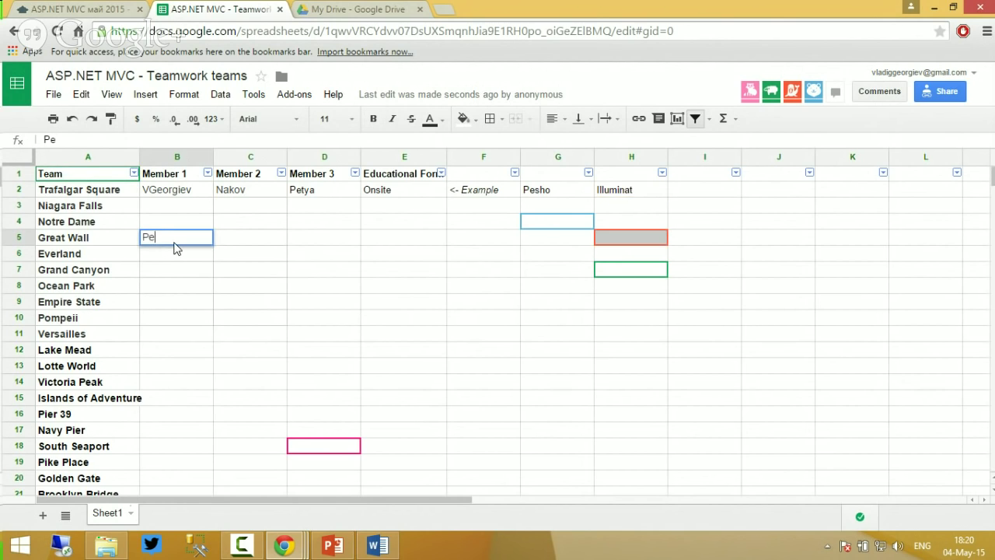
key("Tab")
type("Gosho")
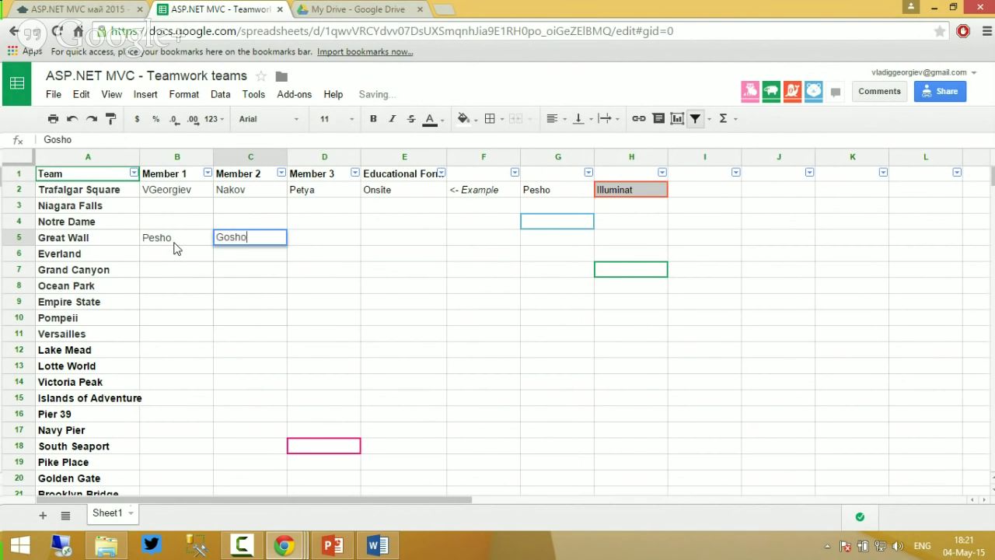
key("Tab")
type("Minka")
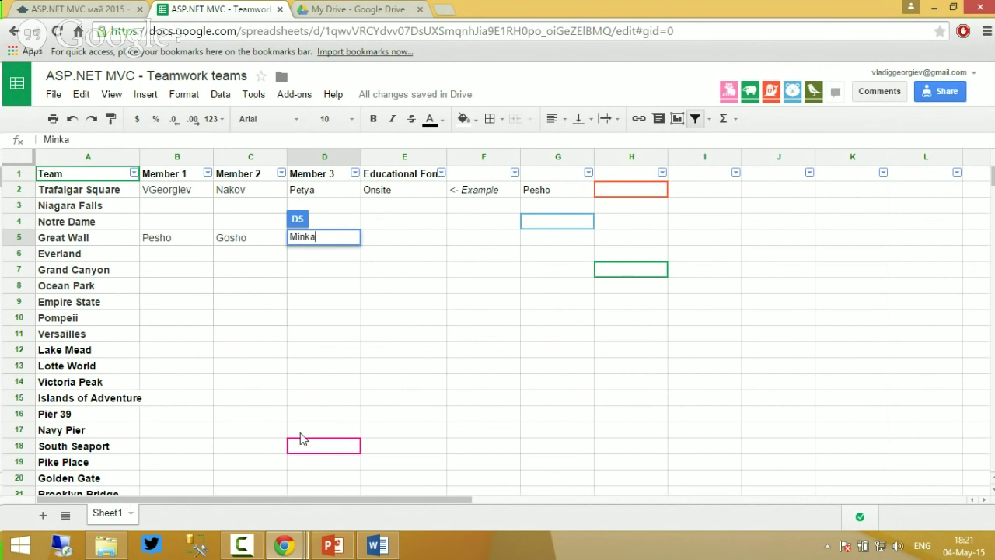
- Examine the rest of the team list, selecting the "Искам random отбор" entry in its last row
scroll(282, 376, "down", 6)
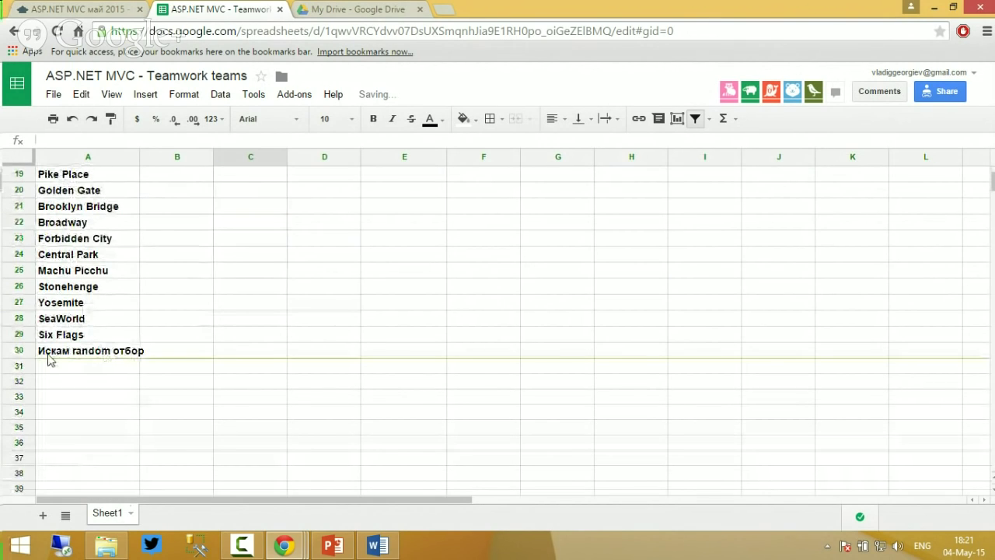
left_click(48, 354)
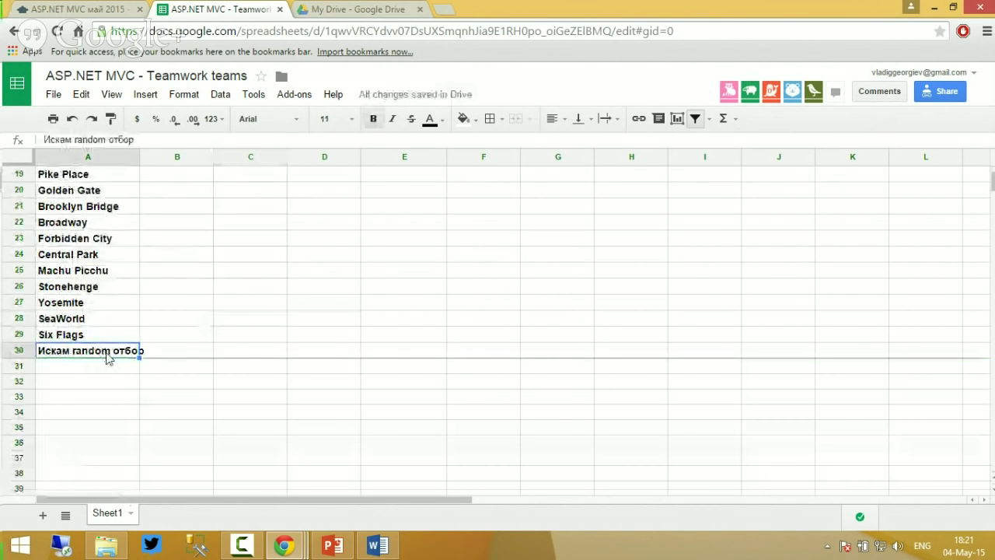
scroll(196, 350, "up", 3)
scroll(196, 350, "up", 3)
left_click(176, 304)
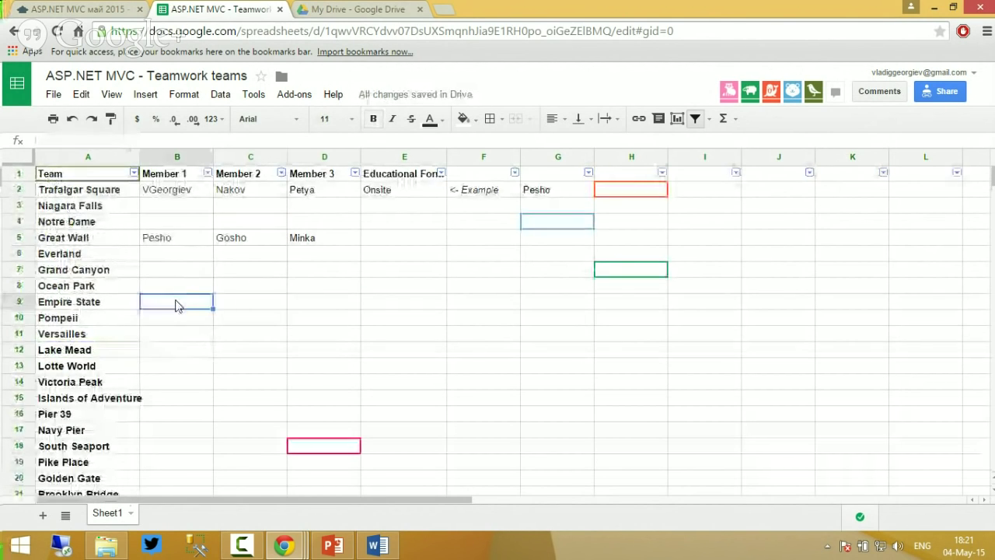
type("Ki")
key("BackSpace")
key("BackSpace")
type("Jivko")
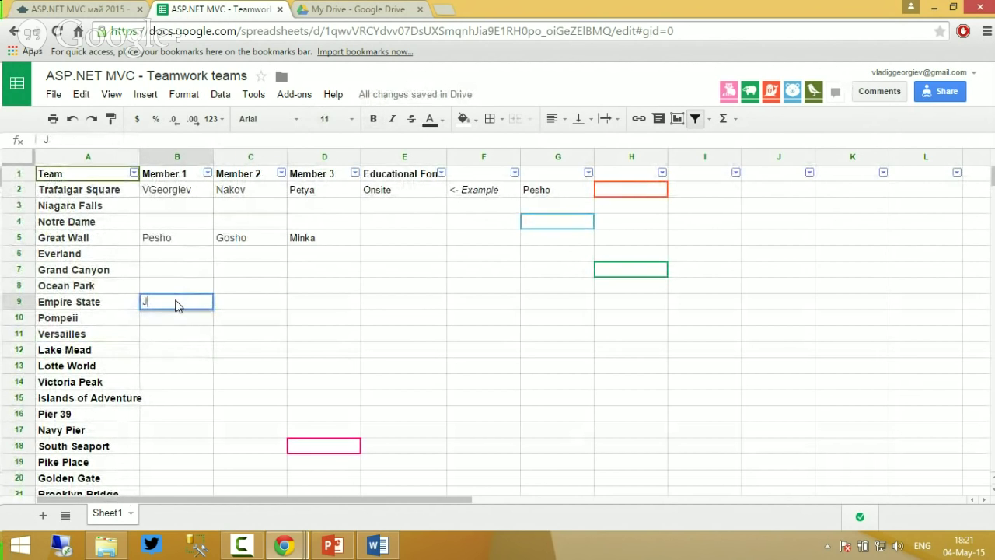
key("BackSpace")
key("BackSpace")
key("BackSpace")
type("chka")
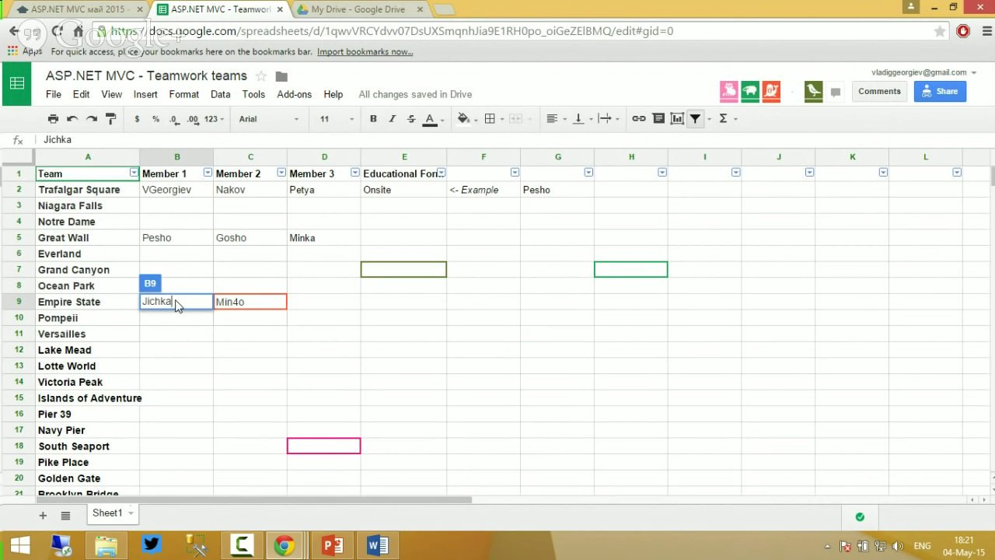
key("Escape")
- Clear the three member names from the Great Wall team row
left_click_drag(167, 240, 333, 236)
key("Delete")
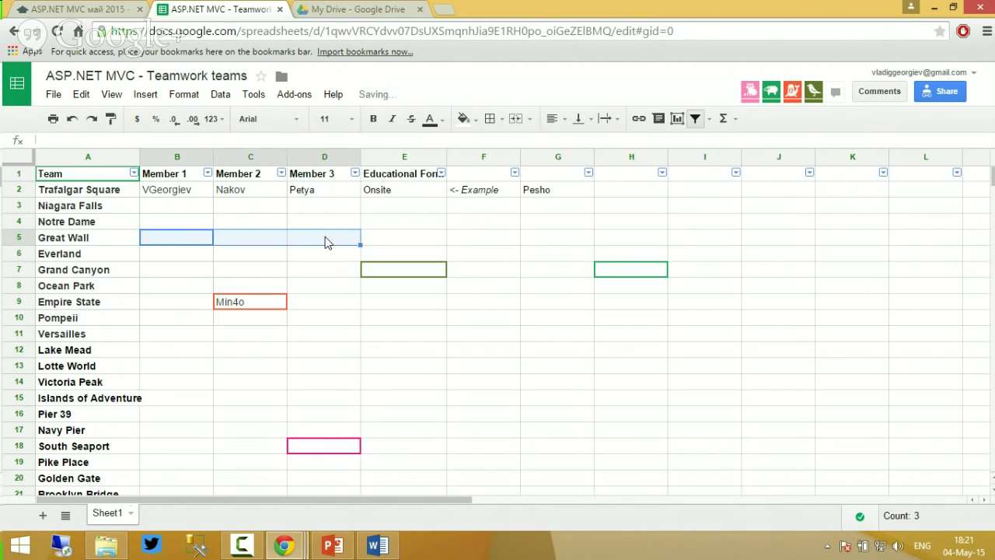
left_click(382, 317)
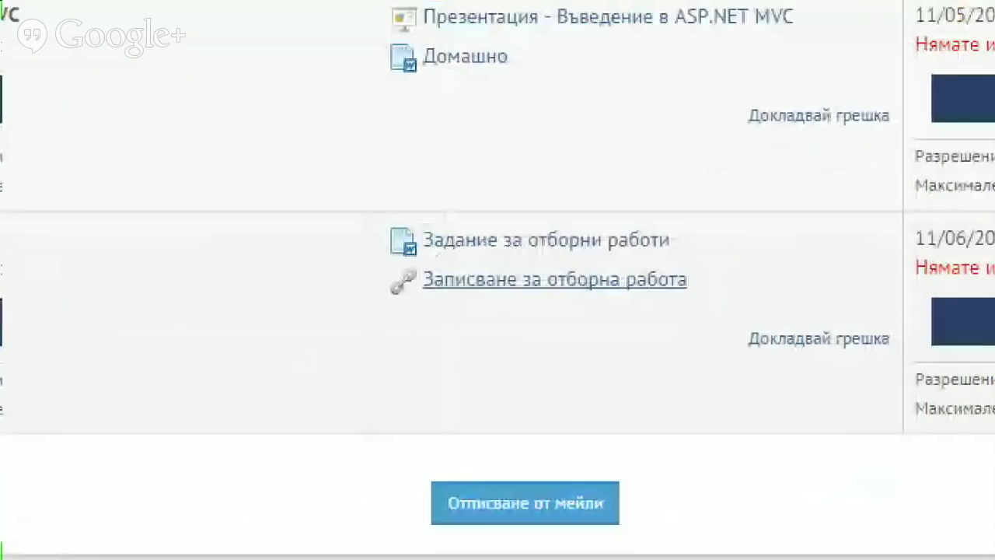
- Outline the teamwork assignment and sign-up links on the magnified course page with a red rectangle
mouse_move(274, 199)
left_mouse_down()
mouse_move(661, 381)
mouse_move(779, 390)
left_mouse_up()
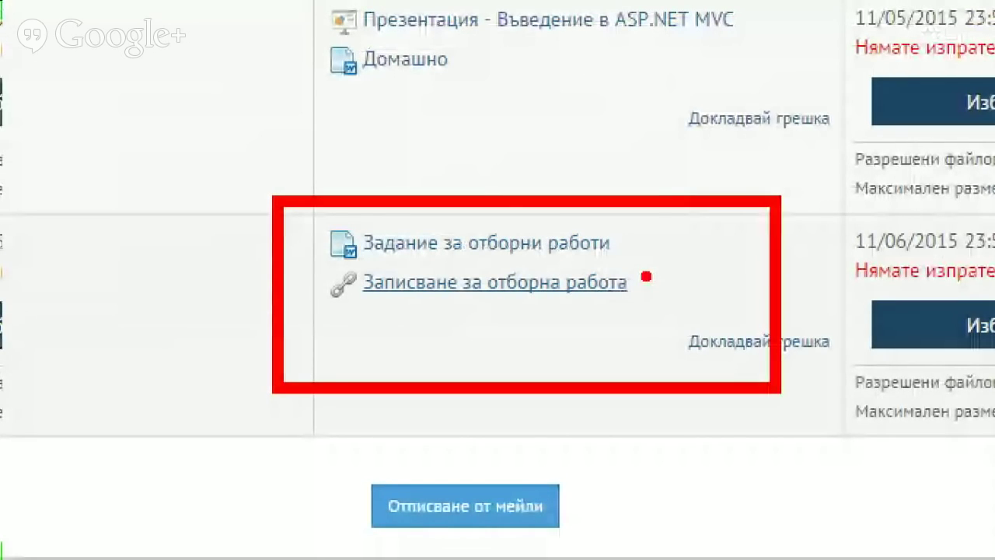
left_click_drag(645, 276, 731, 272)
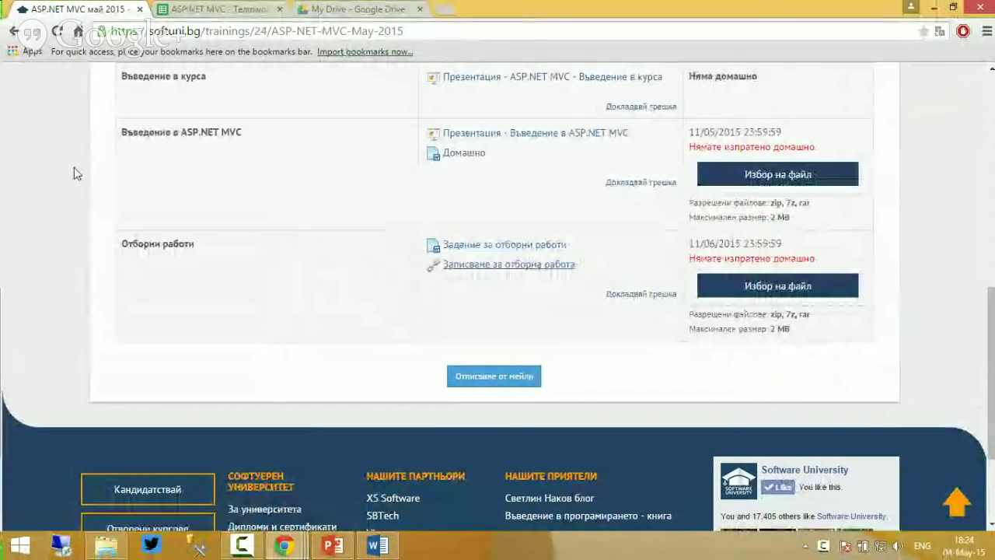
- Switch to the teamwork assignment in Word and review the Razor items under General Requirements
left_click(392, 548)
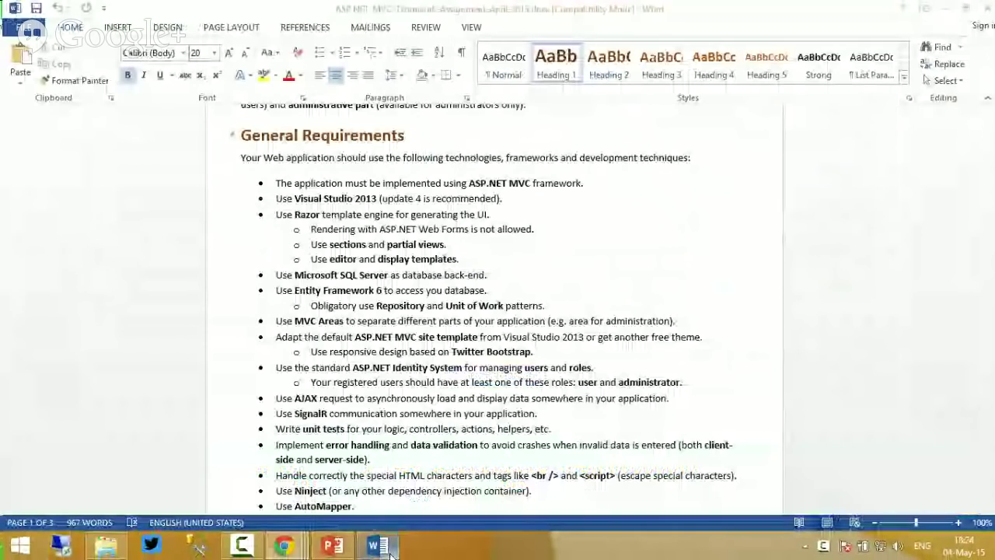
left_click(469, 230)
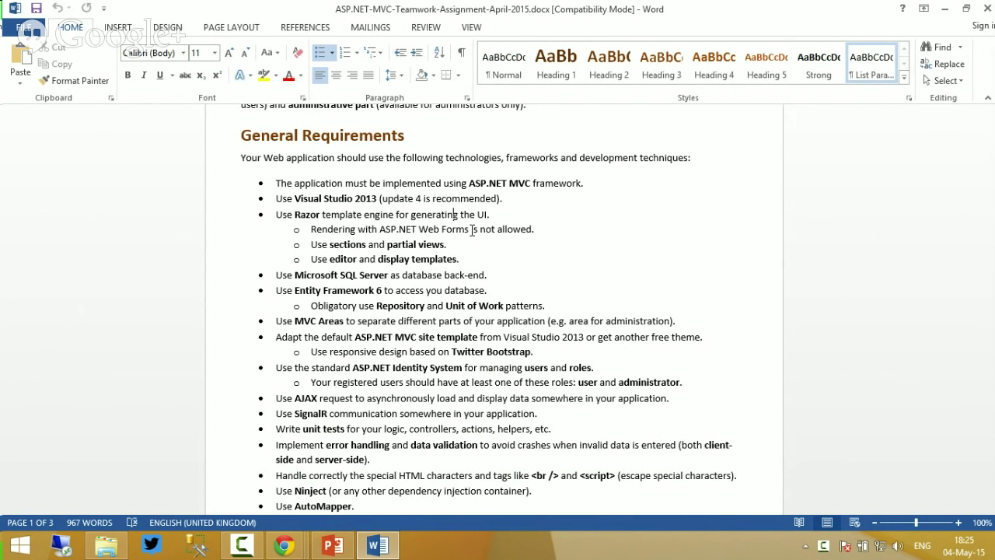
- Switch to the course introduction in PowerPoint, start the slide show from the Training Duration slide and advance to "Why English?"
left_click(332, 545)
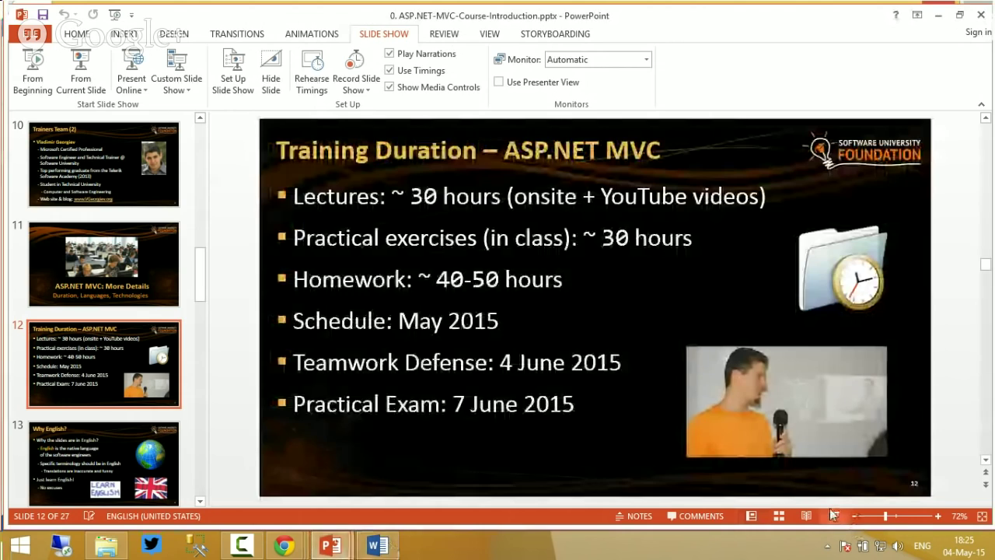
left_click(833, 514)
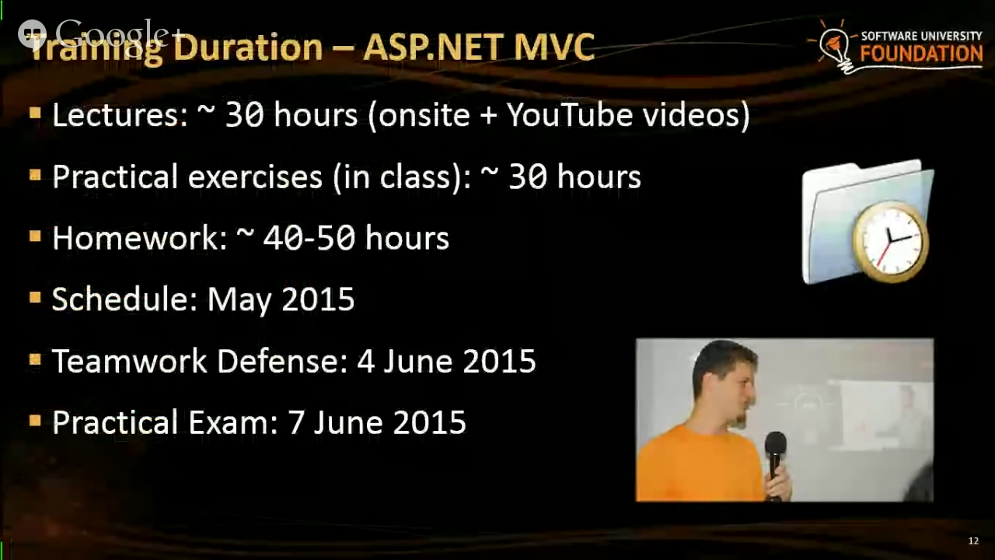
key("Right")
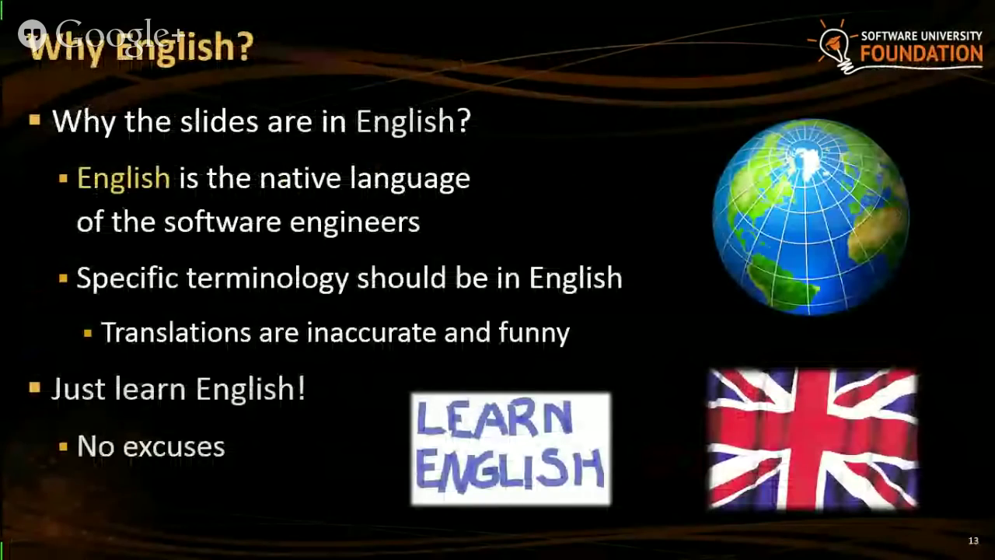